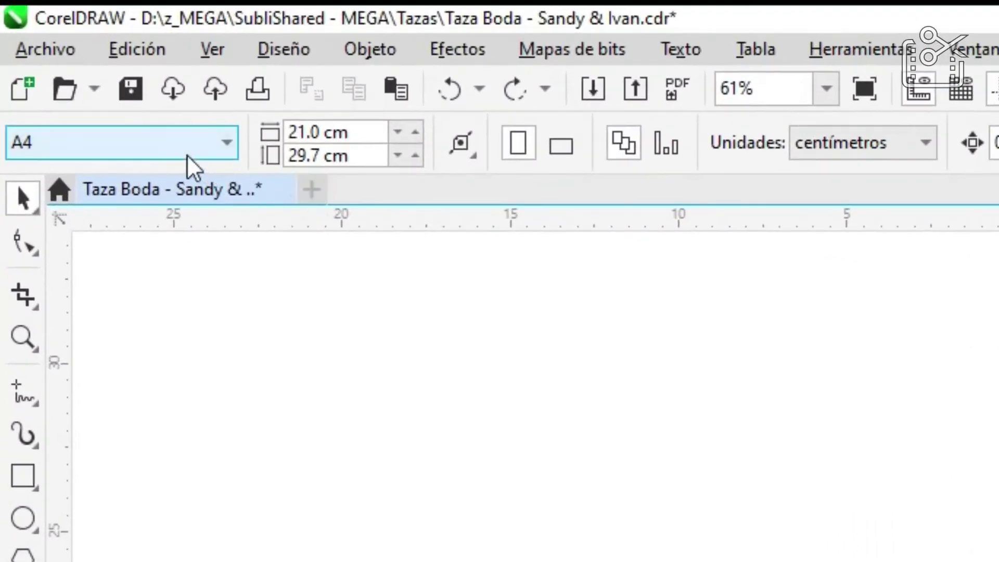
Step: Dimension the margin between the page's left edge and the dashed printable-area line near the upper-left corner
{"action": "left_click", "coordinate": [185, 153]}
{"action": "left_click", "coordinate": [476, 389]}
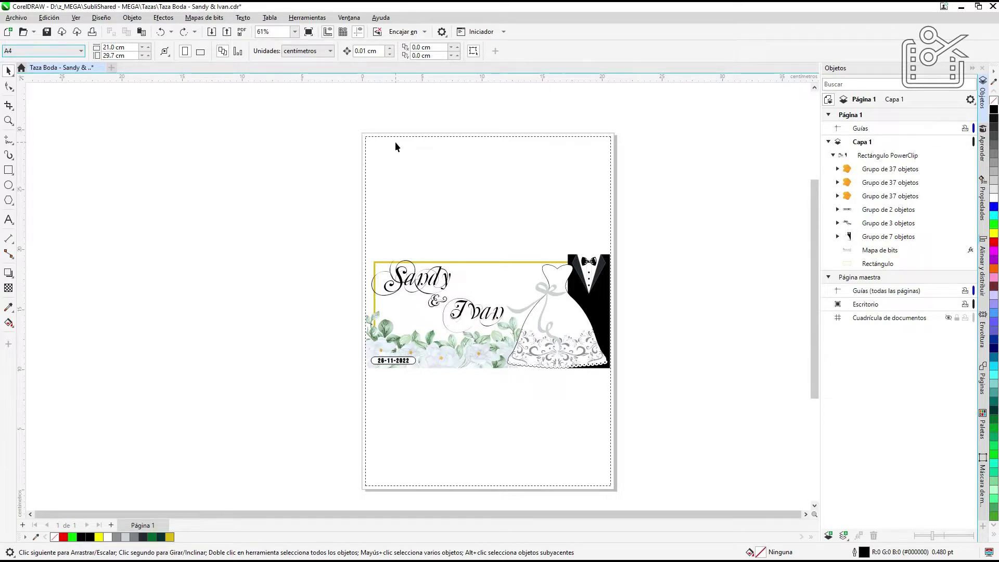
{"action": "scroll", "coordinate": [353, 134], "scroll_direction": "up", "scroll_amount": 5}
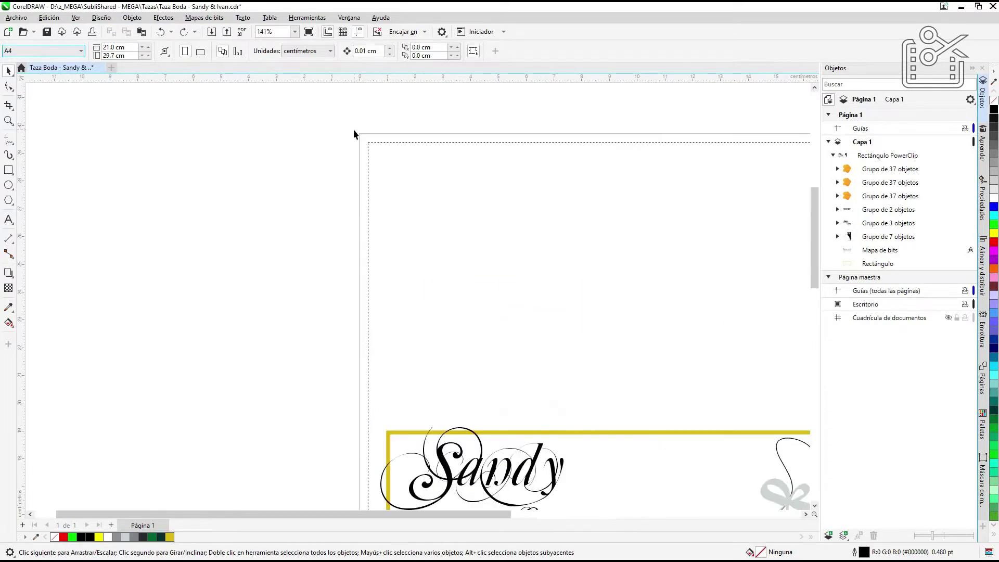
{"action": "scroll", "coordinate": [396, 151], "scroll_direction": "up", "scroll_amount": 3}
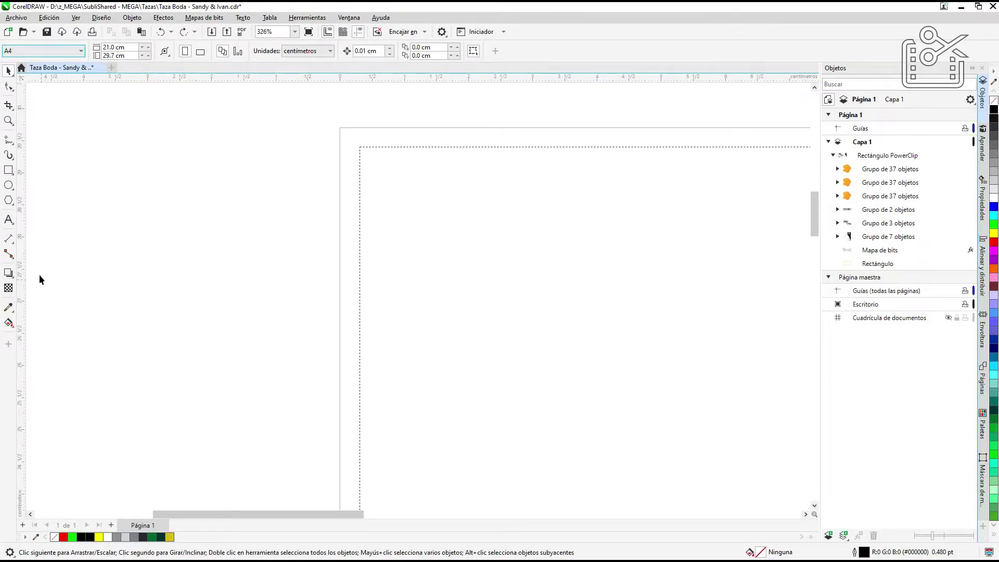
{"action": "left_click", "coordinate": [8, 239]}
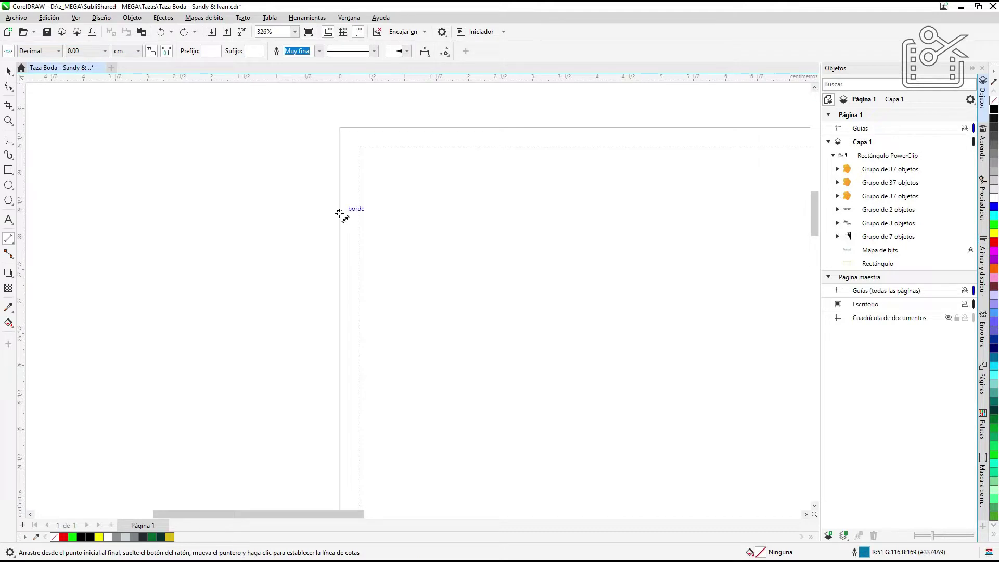
{"action": "left_click_drag", "start_coordinate": [340, 213], "coordinate": [359, 212]}
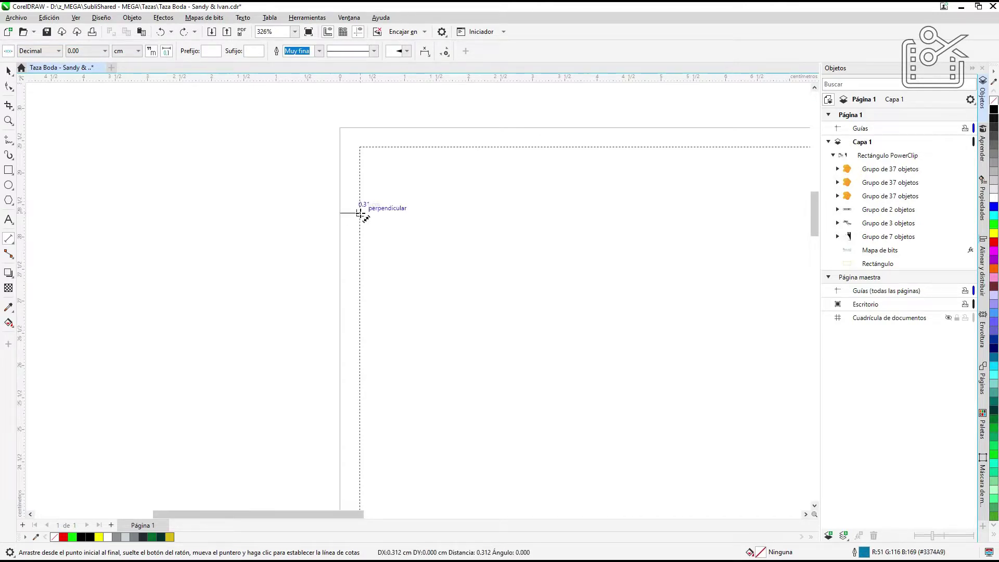
{"action": "left_click", "coordinate": [367, 146]}
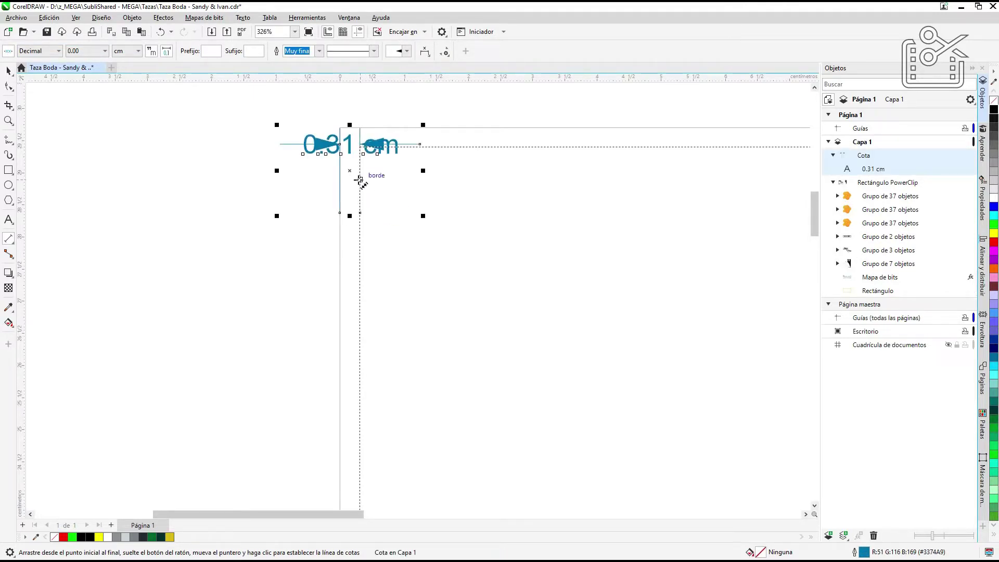
{"action": "scroll", "coordinate": [350, 149], "scroll_direction": "up", "scroll_amount": 3}
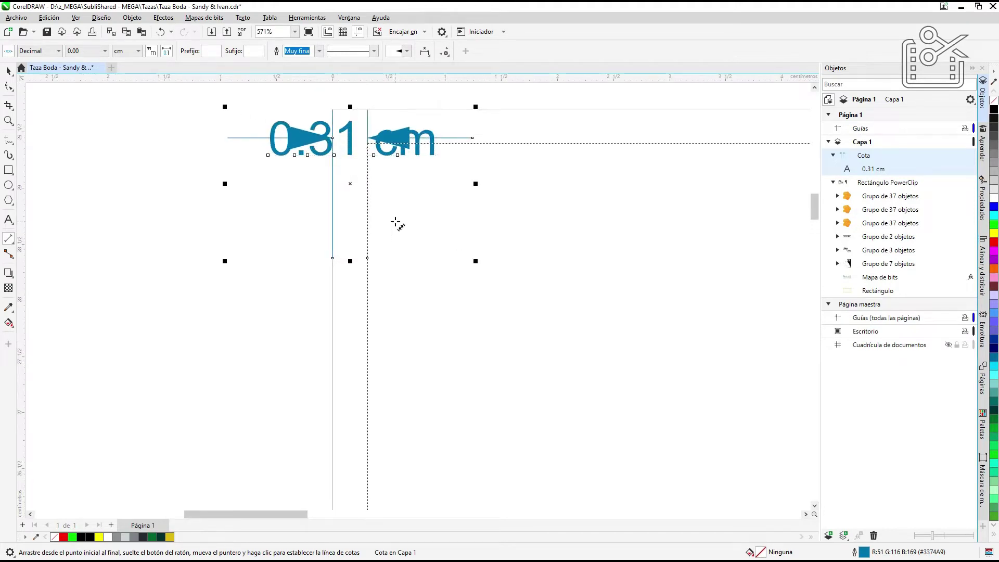
Step: Undo the margin dimension and return to the Pick tool with the whole page in view
{"action": "scroll", "coordinate": [385, 219], "scroll_direction": "down", "scroll_amount": 6}
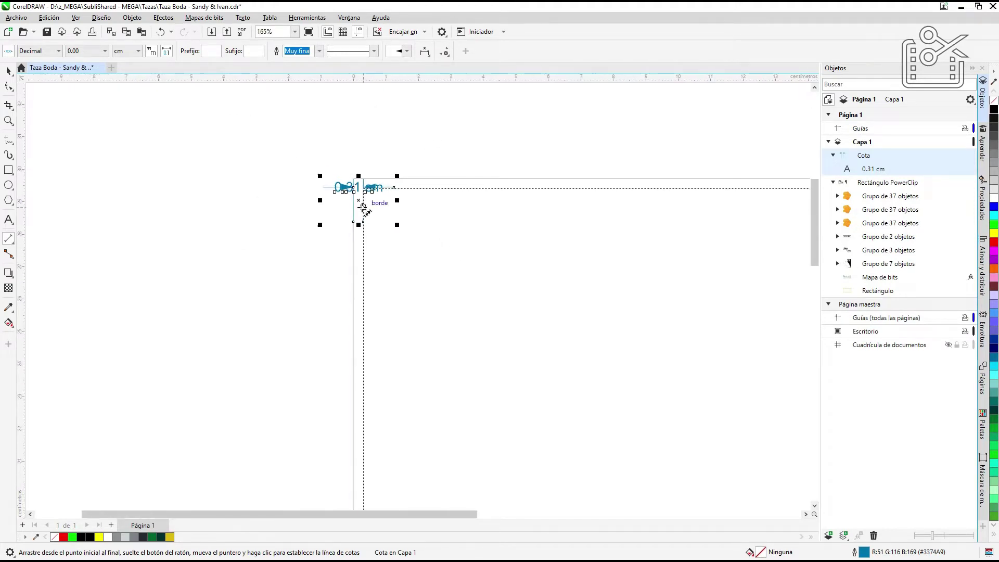
{"action": "scroll", "coordinate": [363, 208], "scroll_direction": "down", "scroll_amount": 3}
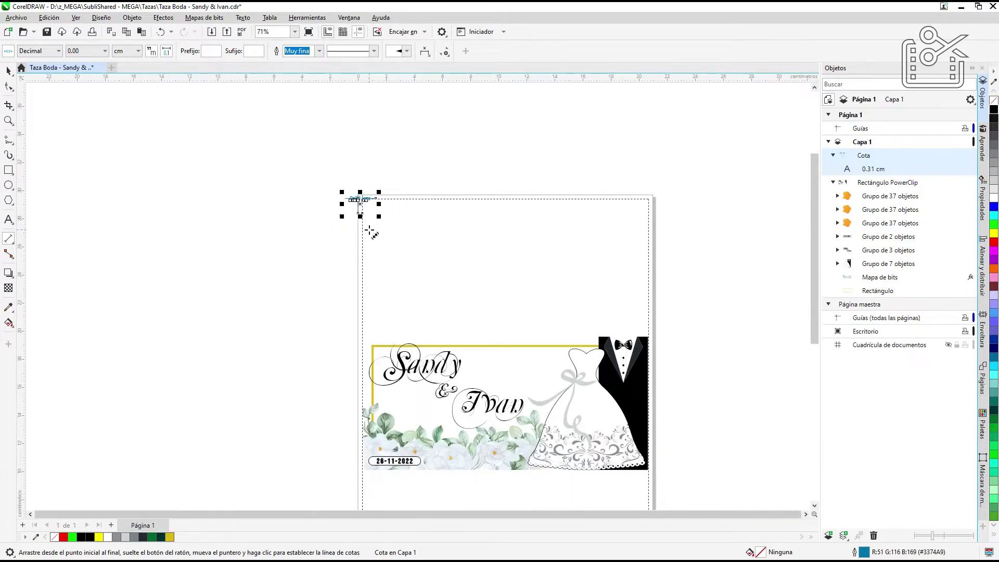
{"action": "scroll", "coordinate": [371, 233], "scroll_direction": "down", "scroll_amount": 1}
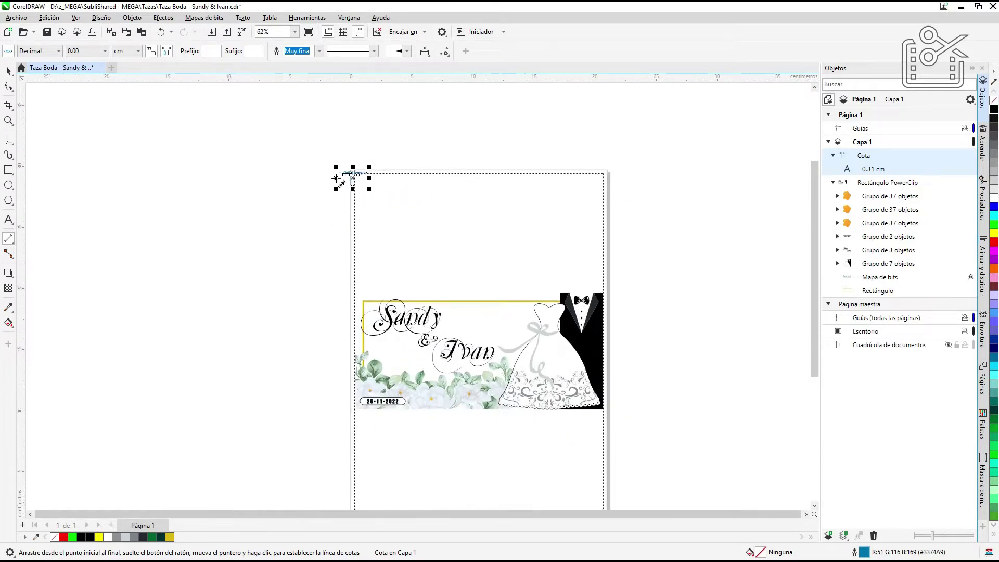
{"action": "left_click", "coordinate": [161, 33]}
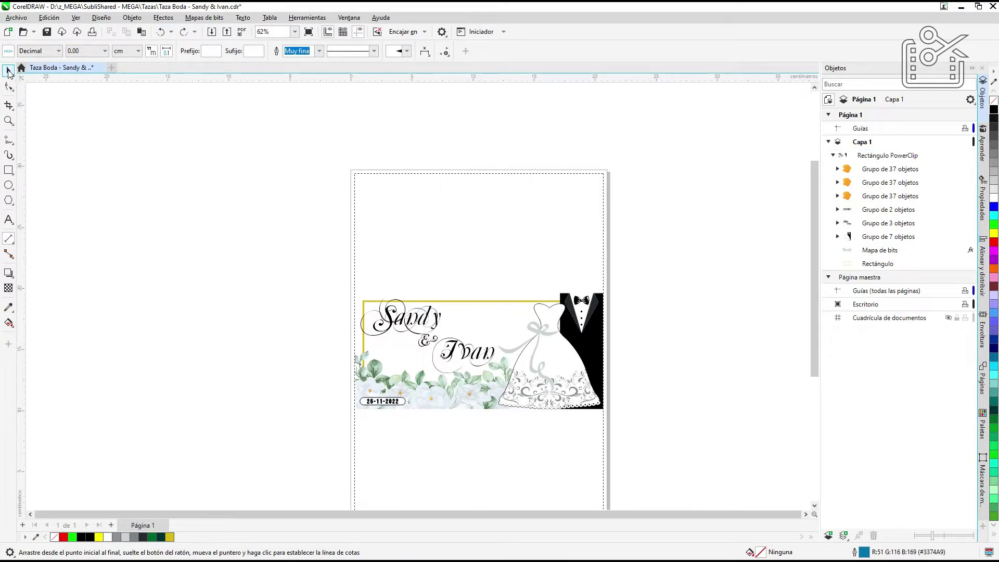
{"action": "left_click", "coordinate": [9, 72]}
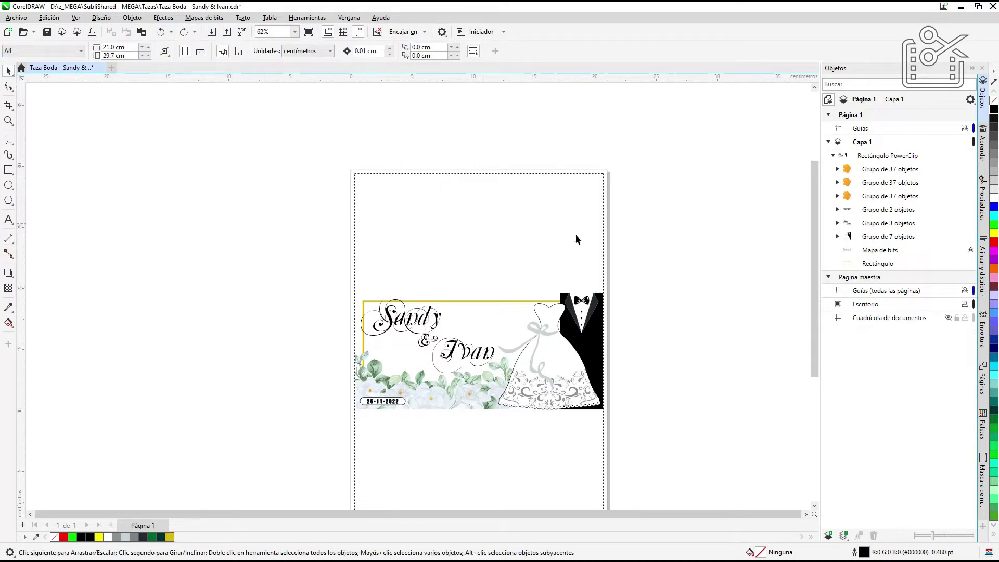
{"action": "left_click_drag", "start_coordinate": [816, 242], "coordinate": [816, 268]}
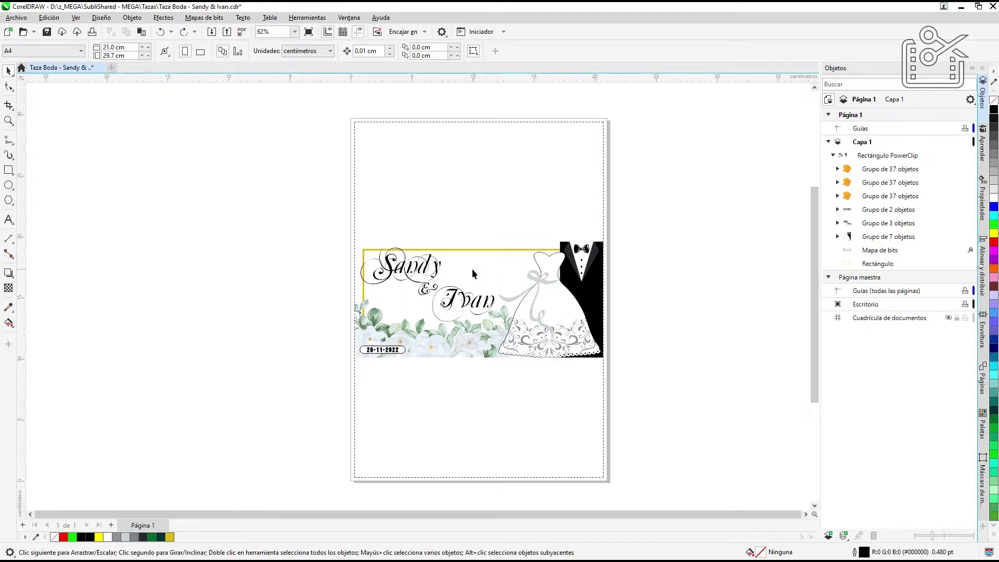
Step: Give the PowerClip rectangle holding the wedding mug design a black outline and centre it on the page
{"action": "left_click", "coordinate": [511, 308]}
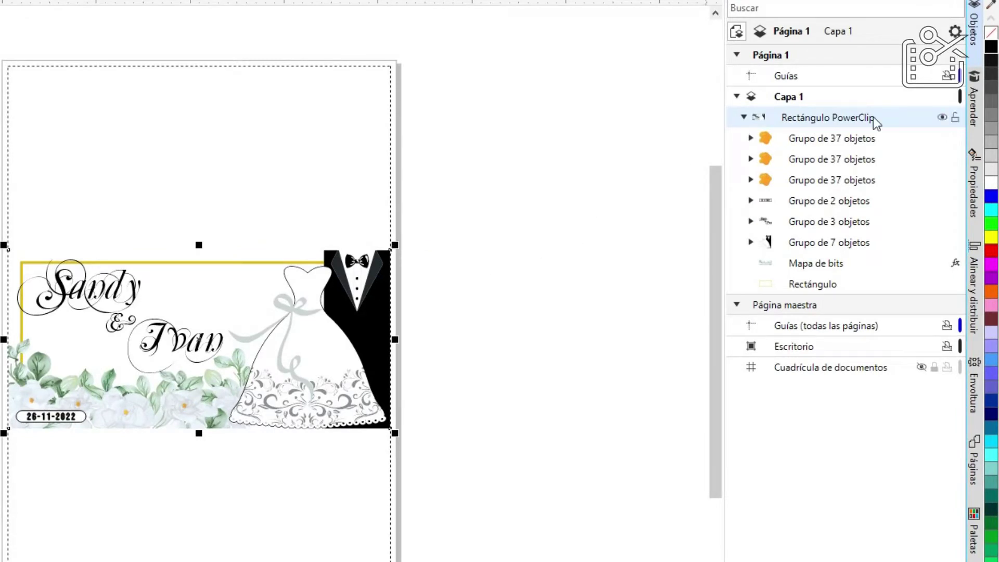
{"action": "right_click", "coordinate": [992, 47]}
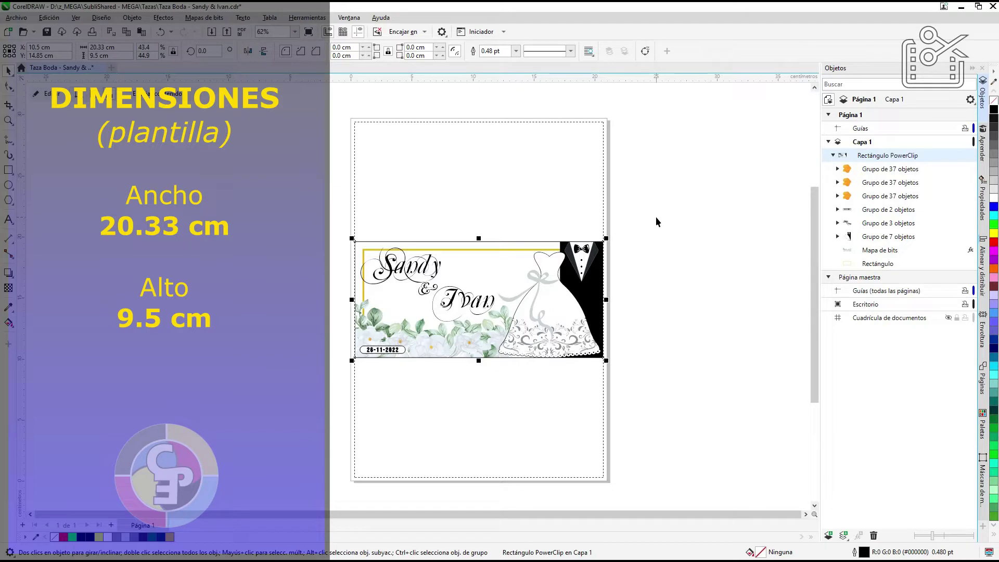
{"action": "left_click_drag", "start_coordinate": [529, 261], "coordinate": [220, 212]}
{"action": "key", "text": "p"}
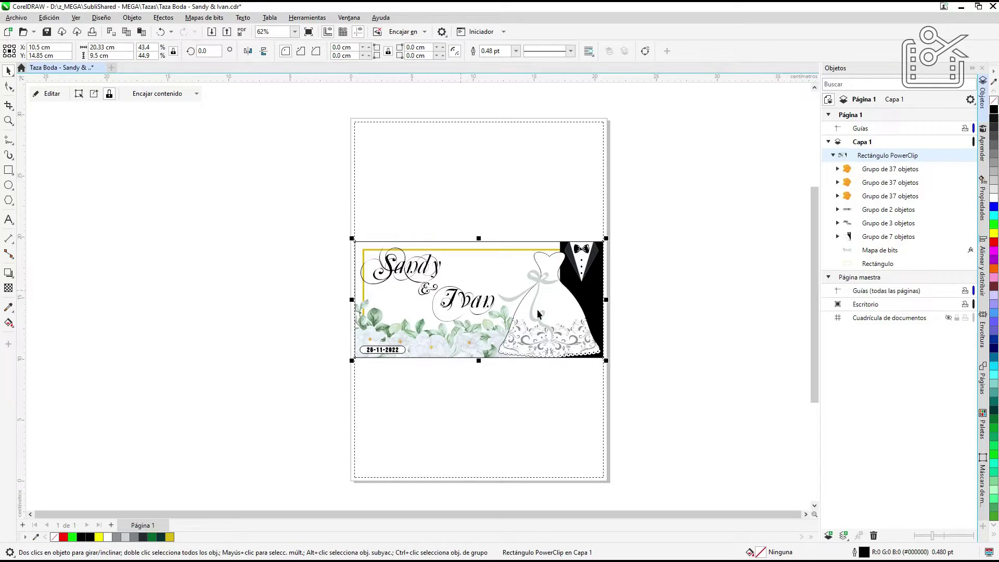
Step: Copy the outlined mug design and paste two duplicates in place, collapsing the original's contents in the object list
{"action": "right_click", "coordinate": [532, 272]}
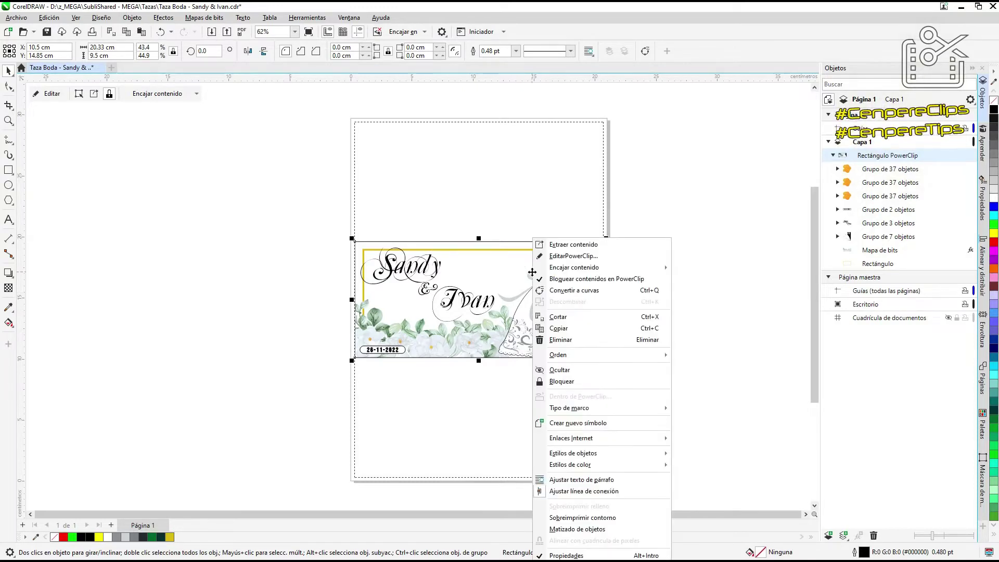
{"action": "key", "text": "Escape"}
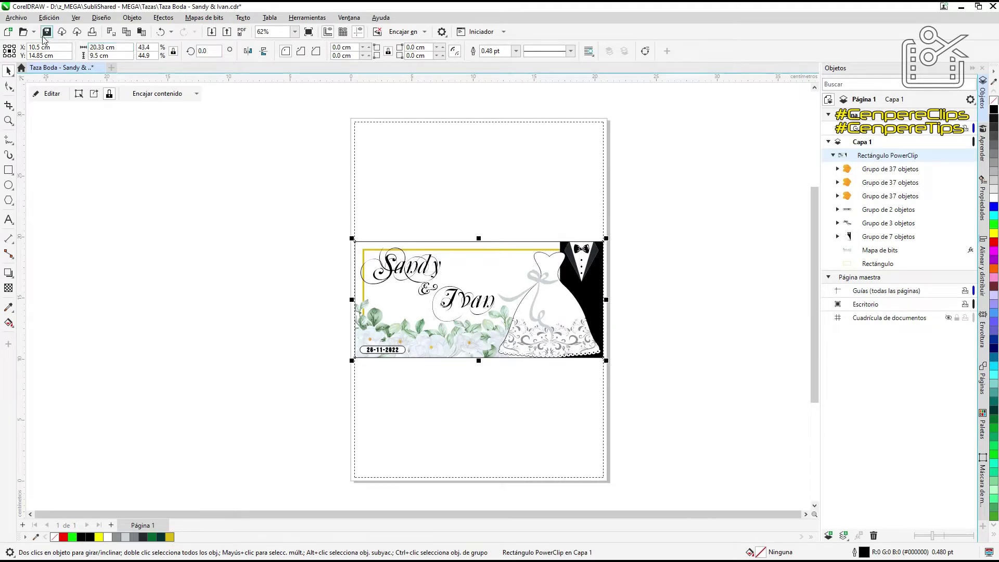
{"action": "left_click", "coordinate": [141, 32]}
{"action": "left_click", "coordinate": [141, 33]}
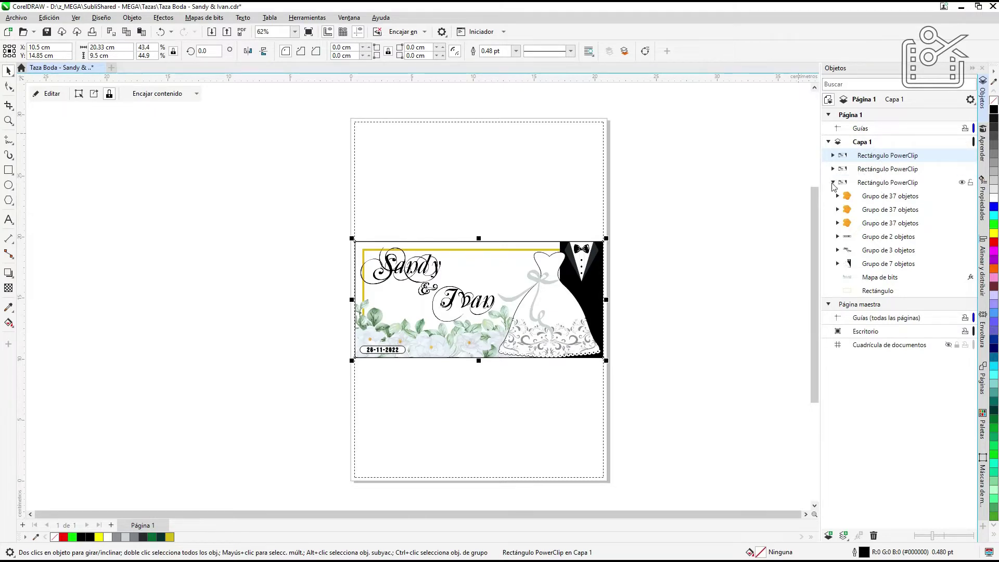
{"action": "left_click", "coordinate": [833, 183]}
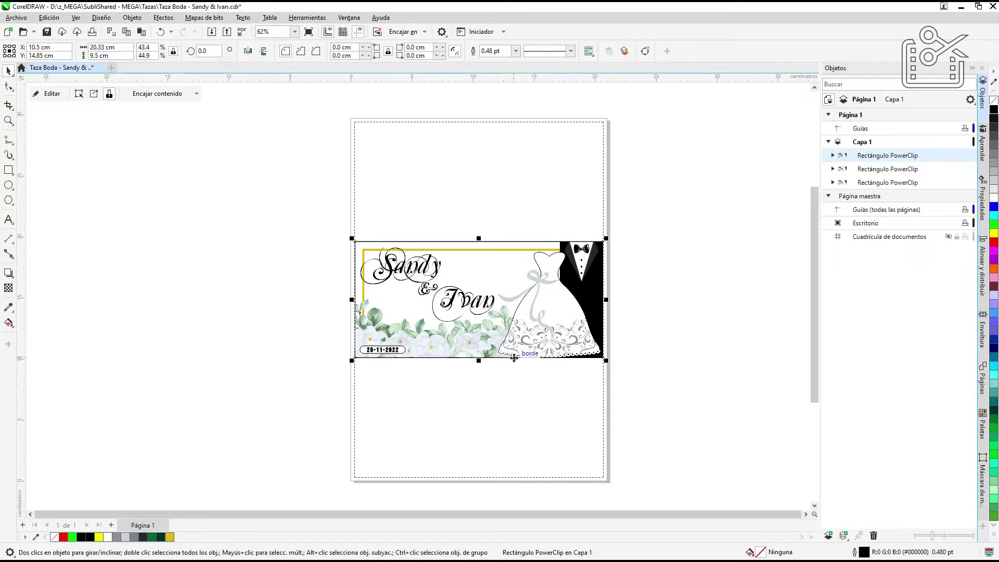
Step: Move one copy directly above the centred design, snapping edge to edge, and nudge it up another 0.06 cm
{"action": "left_click_drag", "start_coordinate": [514, 358], "coordinate": [502, 242]}
{"action": "key", "text": "ctrl"}
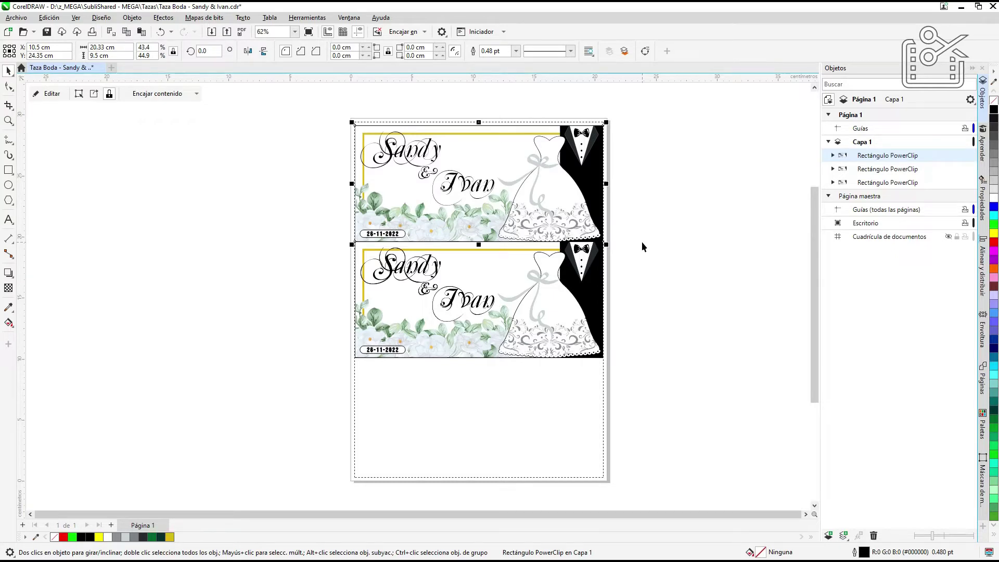
{"action": "key", "text": "Up"}
{"action": "key", "text": "Up"}
{"action": "key", "text": "Up"}
{"action": "key", "text": "Up"}
{"action": "key", "text": "Up"}
{"action": "key", "text": "Up"}
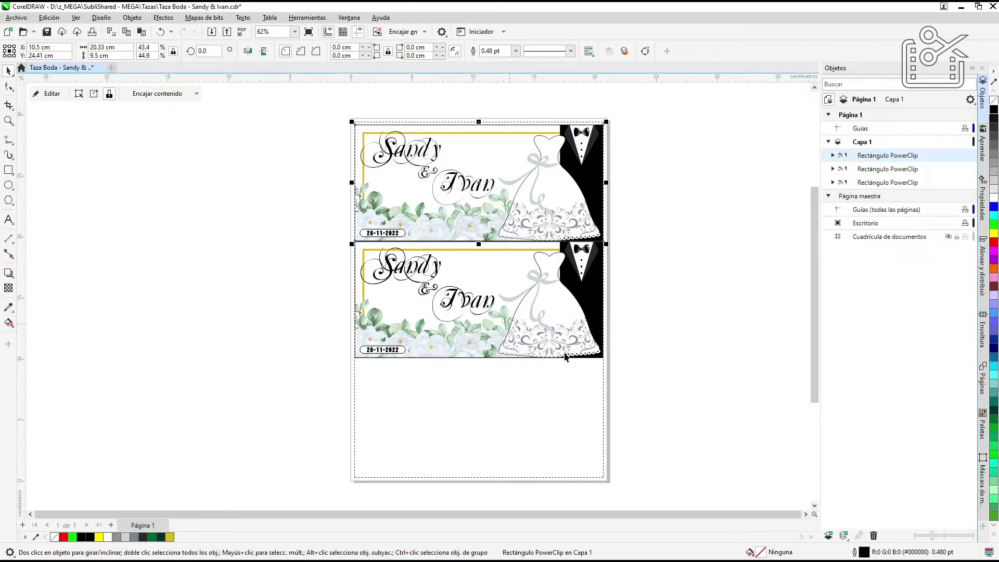
Step: Move a second copy directly below the centred design, snapping edge to edge, and nudge it down another 0.06 cm
{"action": "left_click", "coordinate": [549, 301]}
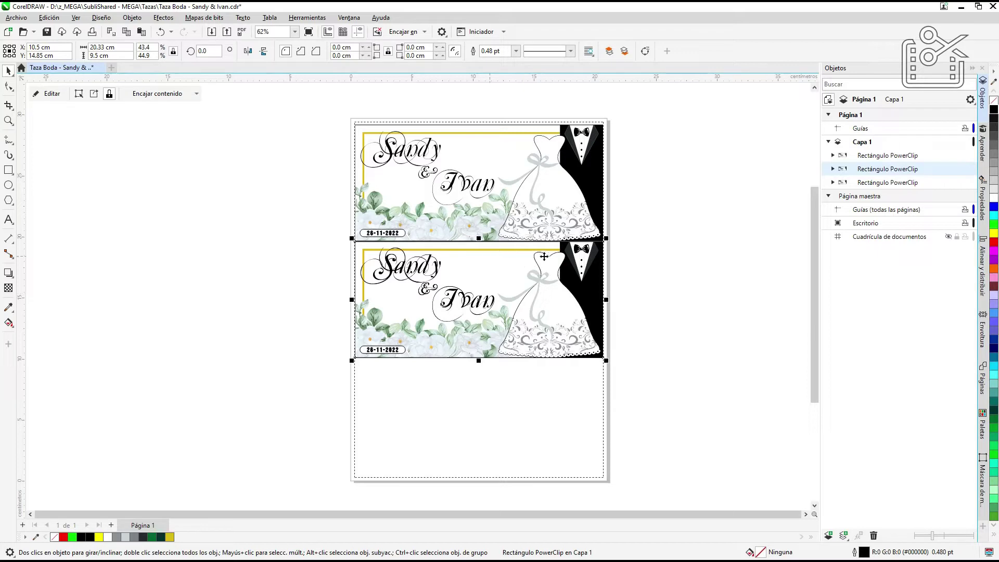
{"action": "left_click_drag", "start_coordinate": [513, 243], "coordinate": [513, 358]}
{"action": "key", "text": "ctrl"}
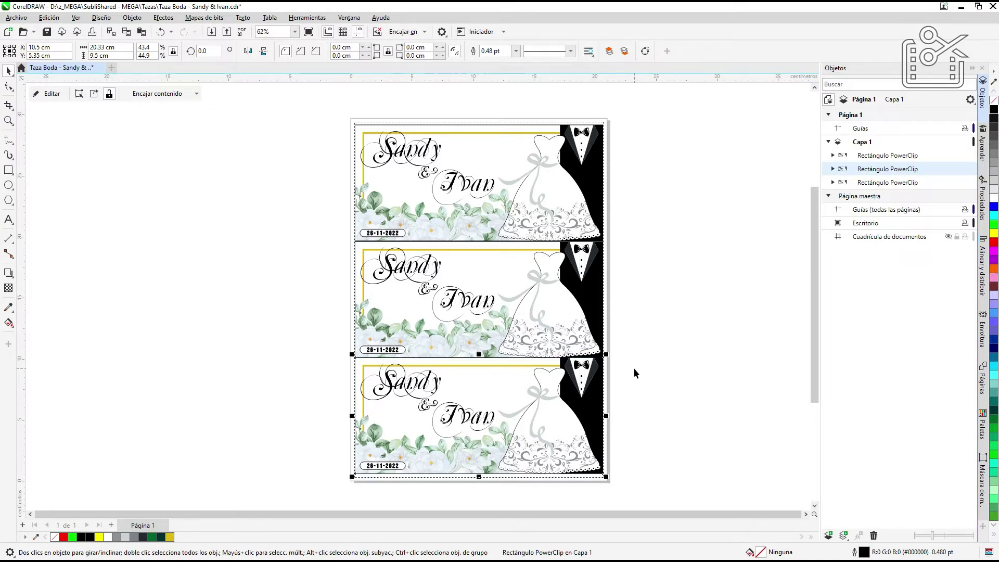
{"action": "key", "text": "Down"}
{"action": "key", "text": "Down"}
{"action": "key", "text": "Down"}
{"action": "key", "text": "Down"}
{"action": "key", "text": "Down"}
{"action": "key", "text": "Down"}
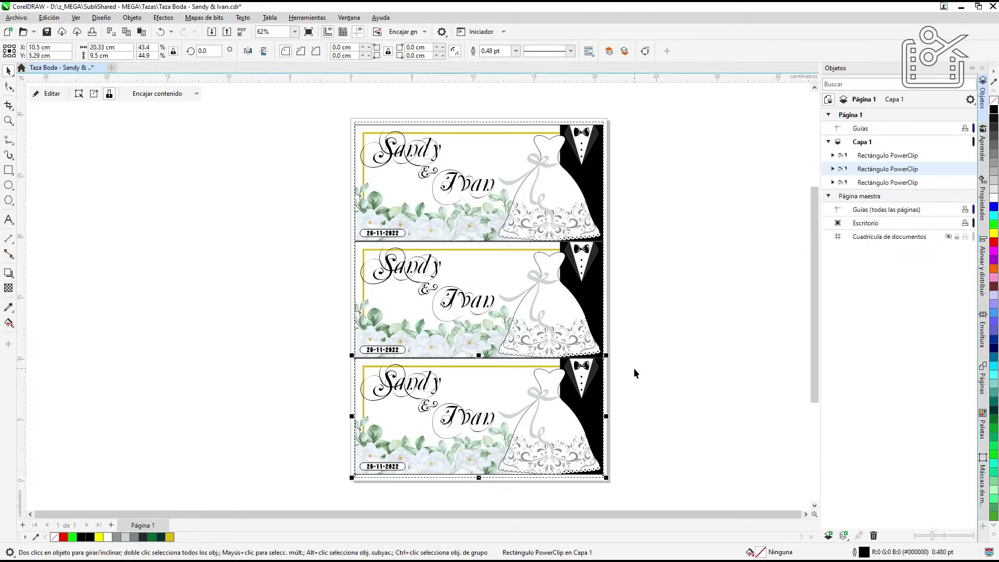
Step: Check the gap between the stacked designs, select all three and remove their outlines
{"action": "scroll", "coordinate": [517, 260], "scroll_direction": "up", "scroll_amount": 3}
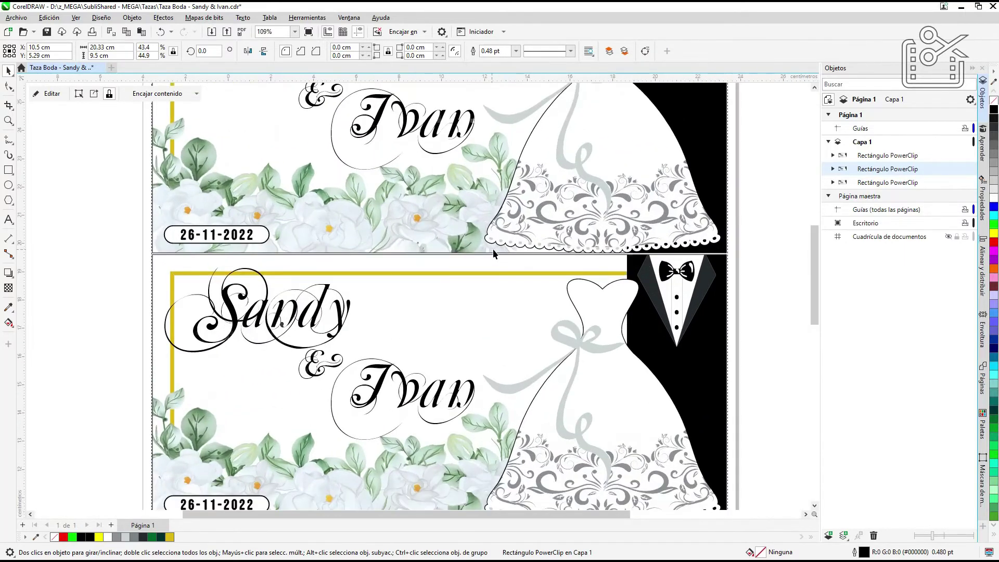
{"action": "scroll", "coordinate": [494, 254], "scroll_direction": "up", "scroll_amount": 8}
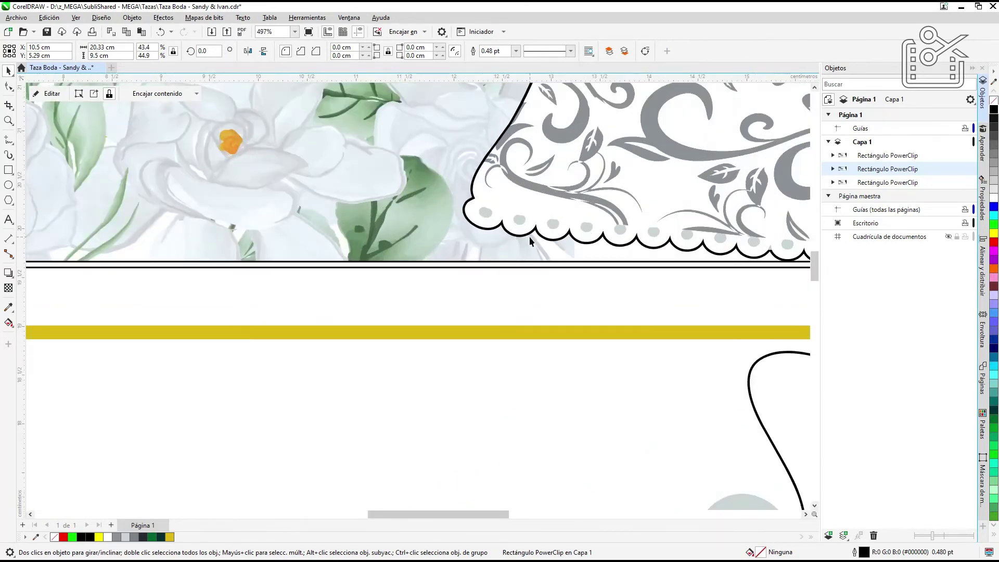
{"action": "scroll", "coordinate": [505, 239], "scroll_direction": "down", "scroll_amount": 8}
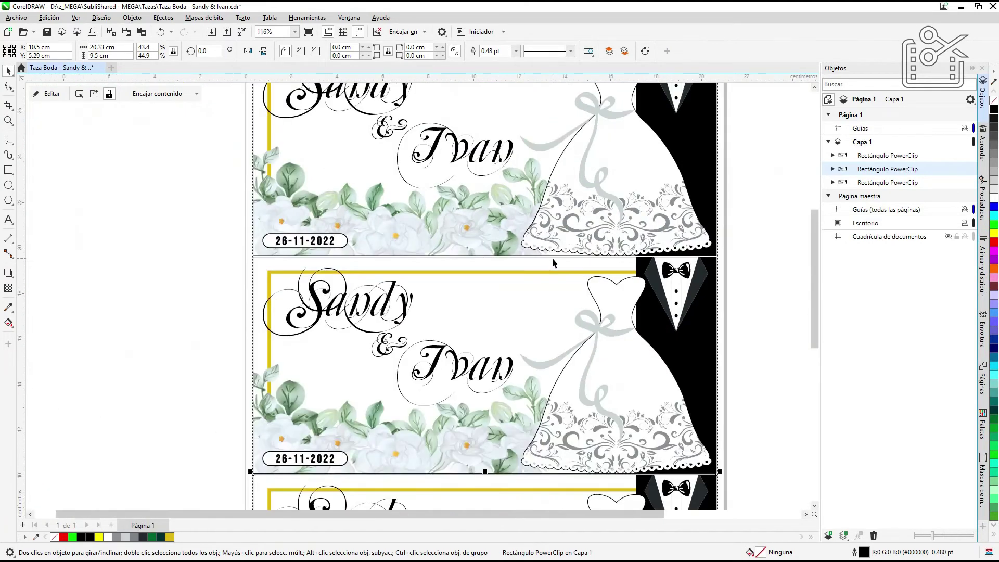
{"action": "scroll", "coordinate": [552, 261], "scroll_direction": "down", "scroll_amount": 2}
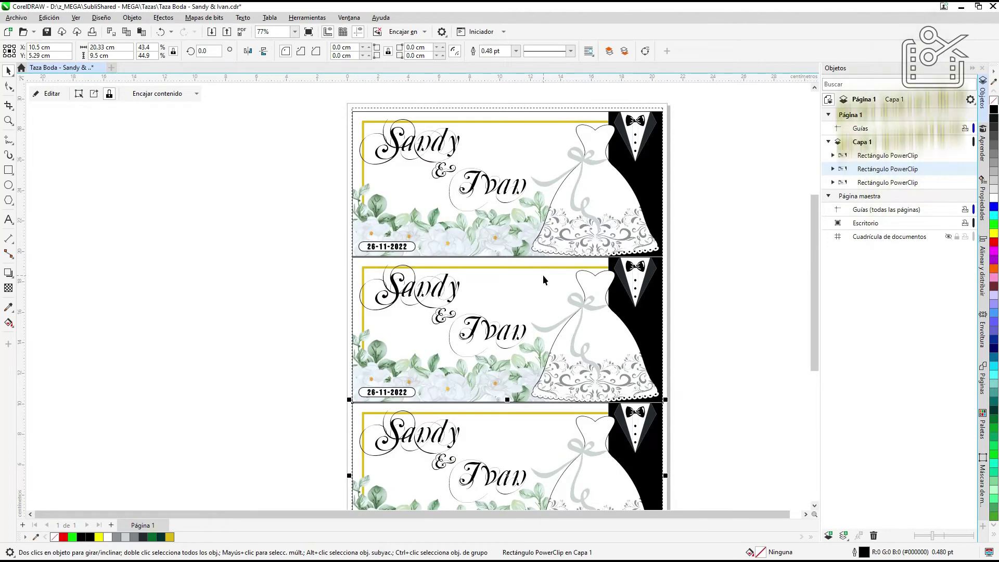
{"action": "scroll", "coordinate": [546, 231], "scroll_direction": "down", "scroll_amount": 2}
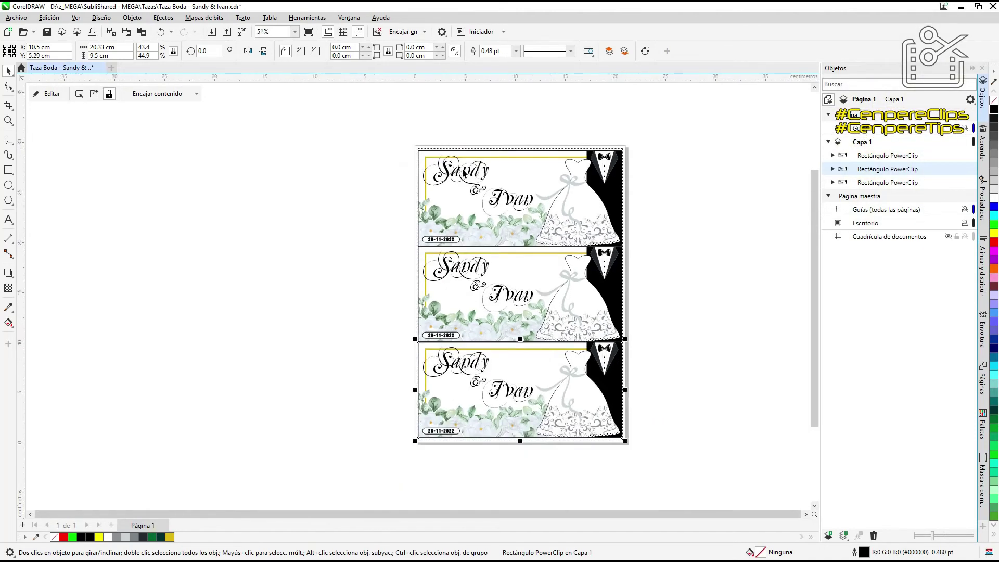
{"action": "left_click_drag", "start_coordinate": [405, 138], "coordinate": [552, 369]}
{"action": "left_click_drag", "start_coordinate": [685, 458], "coordinate": [695, 477]}
{"action": "scroll", "coordinate": [605, 150], "scroll_direction": "up", "scroll_amount": 2}
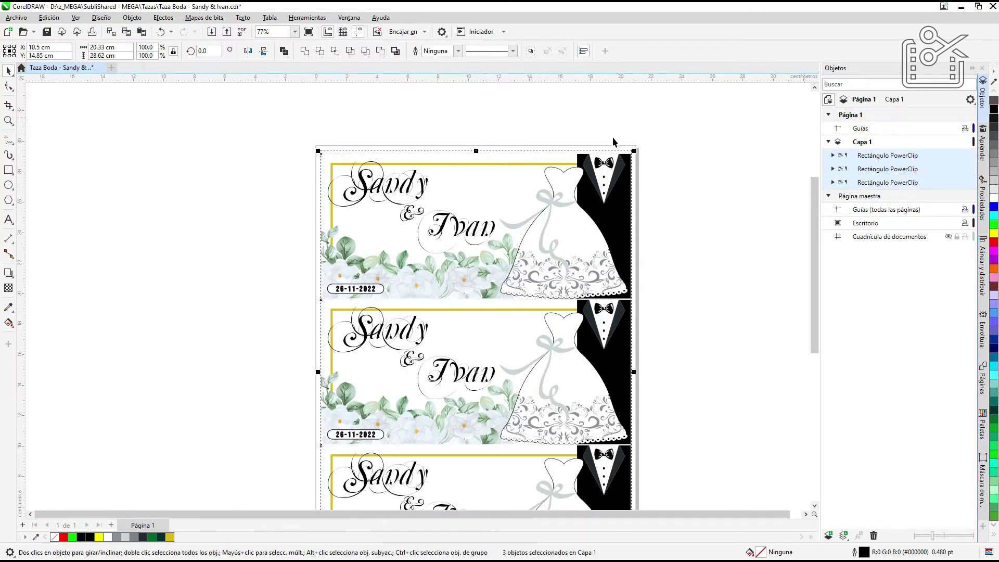
{"action": "left_click", "coordinate": [662, 126]}
Step: Start printing the document and open the properties of the EPSON L1110 Series printer
{"action": "scroll", "coordinate": [525, 186], "scroll_direction": "down", "scroll_amount": 2}
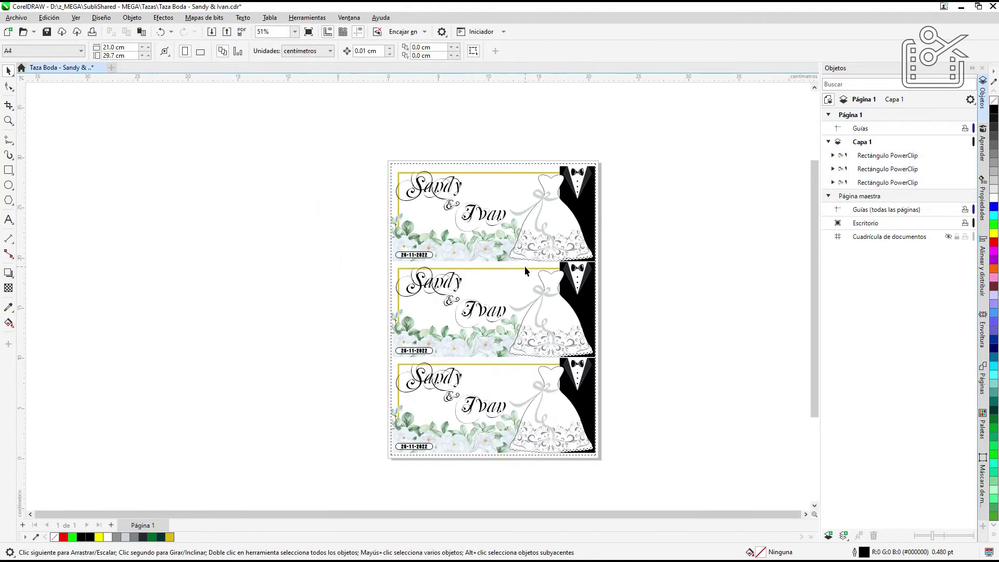
{"action": "scroll", "coordinate": [524, 267], "scroll_direction": "up", "scroll_amount": 1}
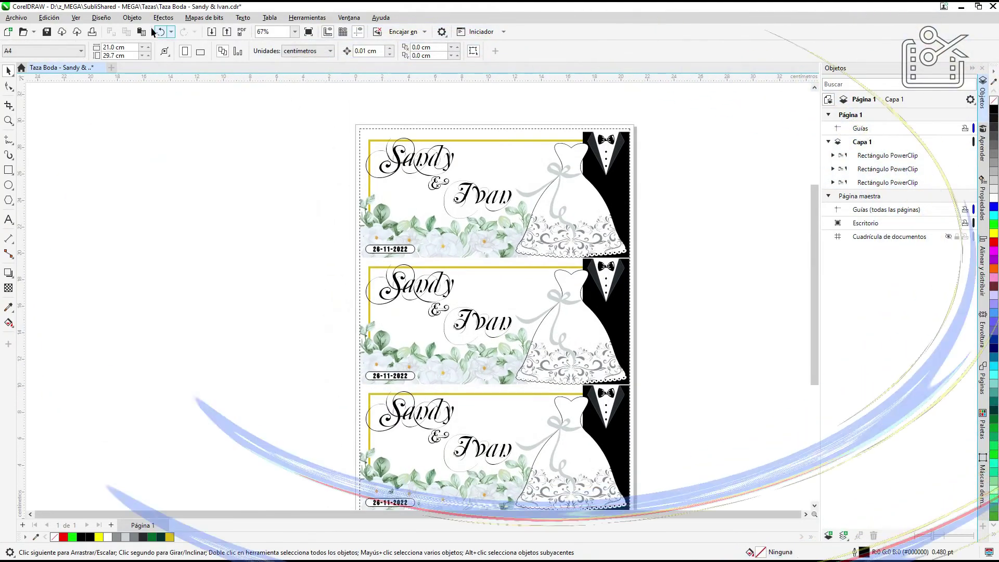
{"action": "left_click", "coordinate": [93, 32]}
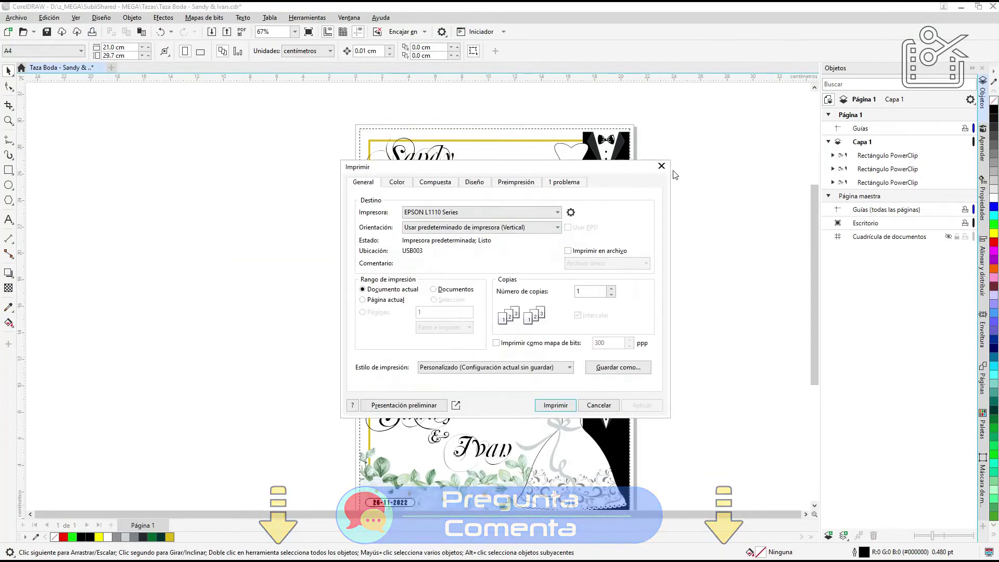
{"action": "left_click", "coordinate": [571, 212]}
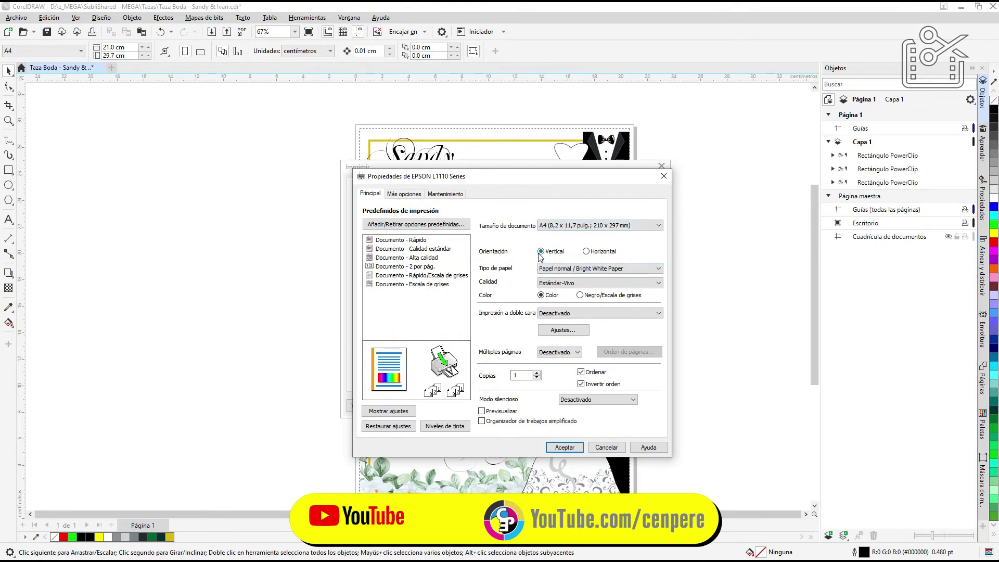
Step: Set the printer quality to Alto, turn off Alta velocidad and accept the printer properties
{"action": "left_click", "coordinate": [554, 285]}
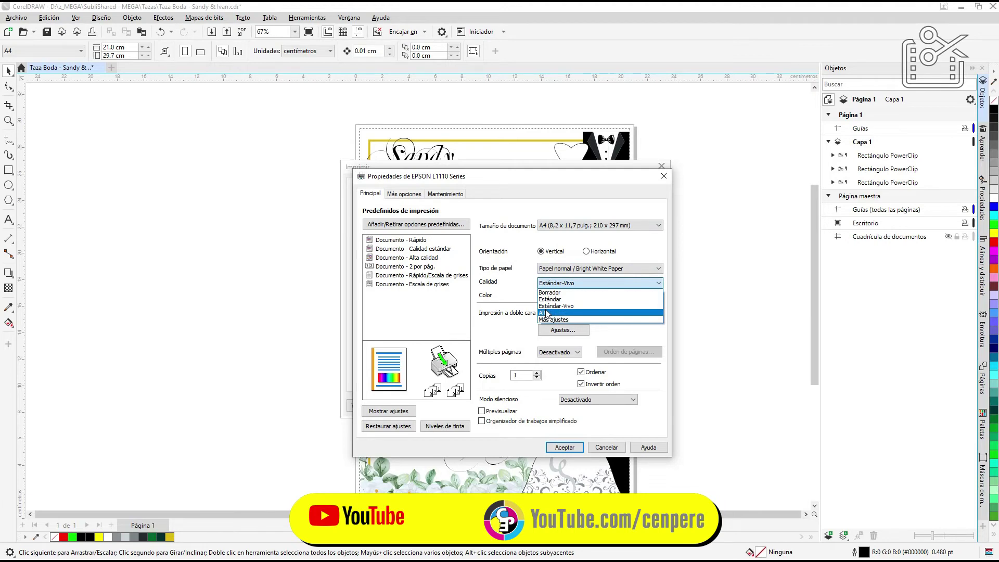
{"action": "left_click", "coordinate": [546, 313]}
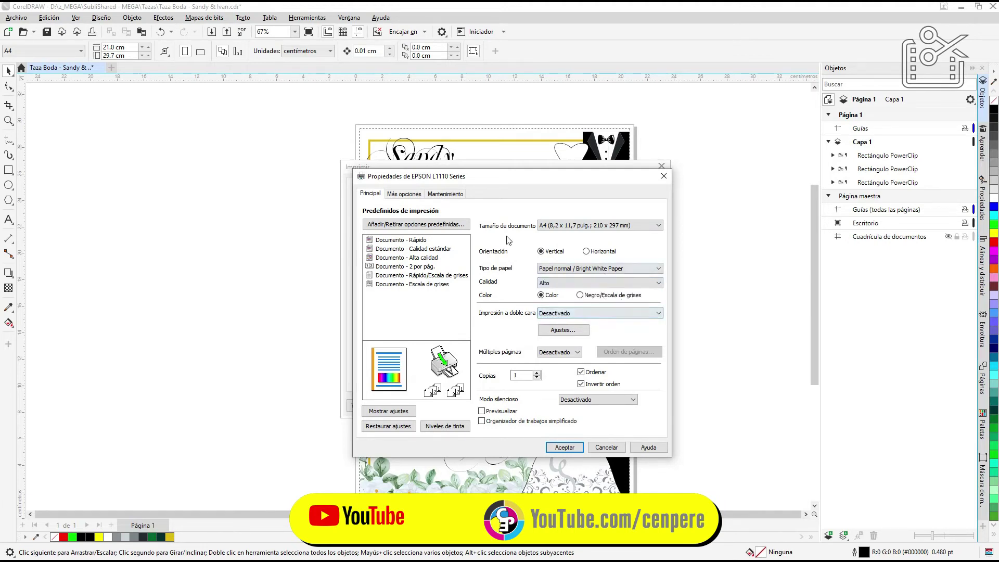
{"action": "left_click", "coordinate": [402, 195]}
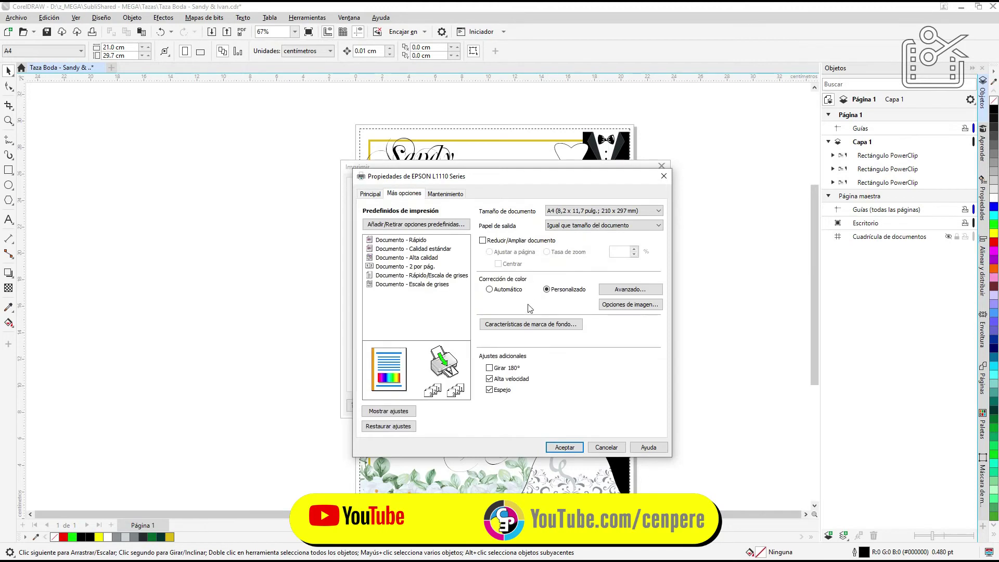
{"action": "left_click", "coordinate": [489, 380]}
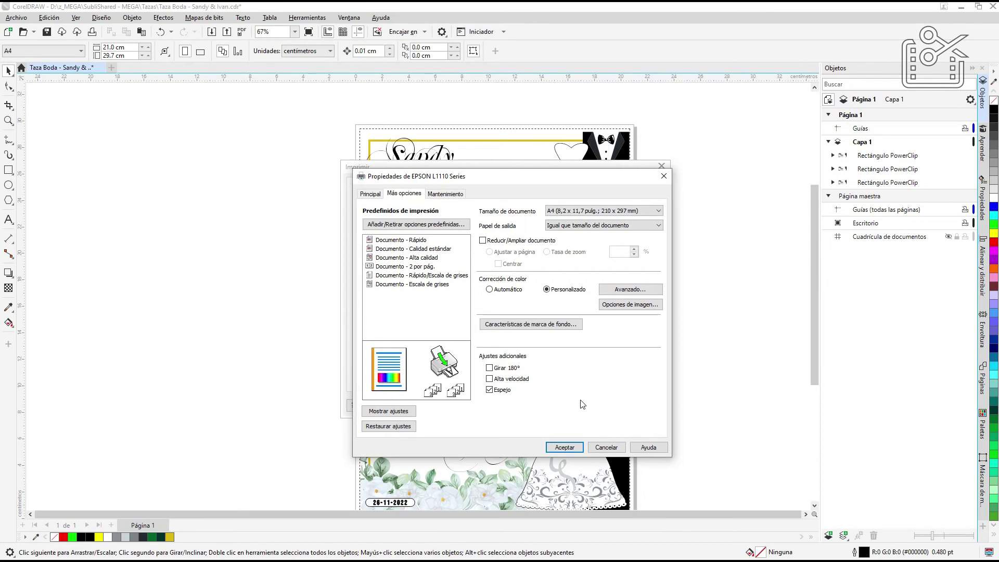
{"action": "left_click", "coordinate": [564, 448]}
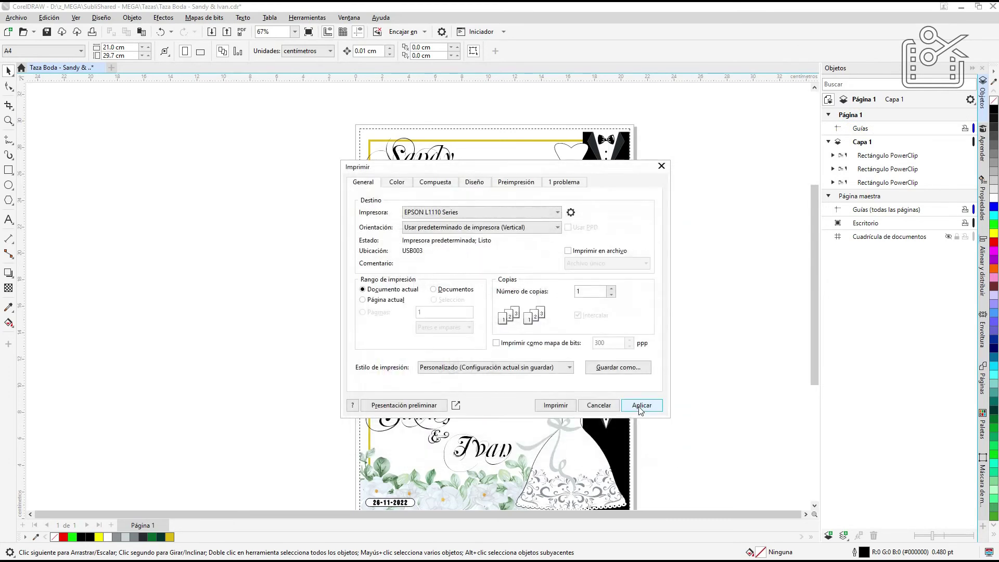
Step: Apply the print settings, print the sheet, and select the uppermost mug design on the page
{"action": "left_click", "coordinate": [641, 406]}
{"action": "left_click", "coordinate": [554, 406]}
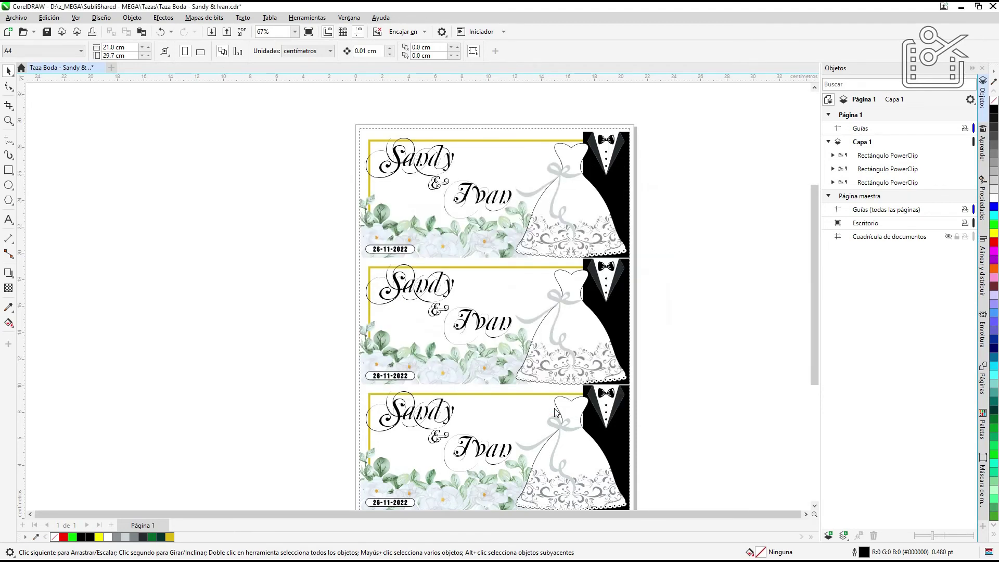
{"action": "left_click", "coordinate": [600, 198]}
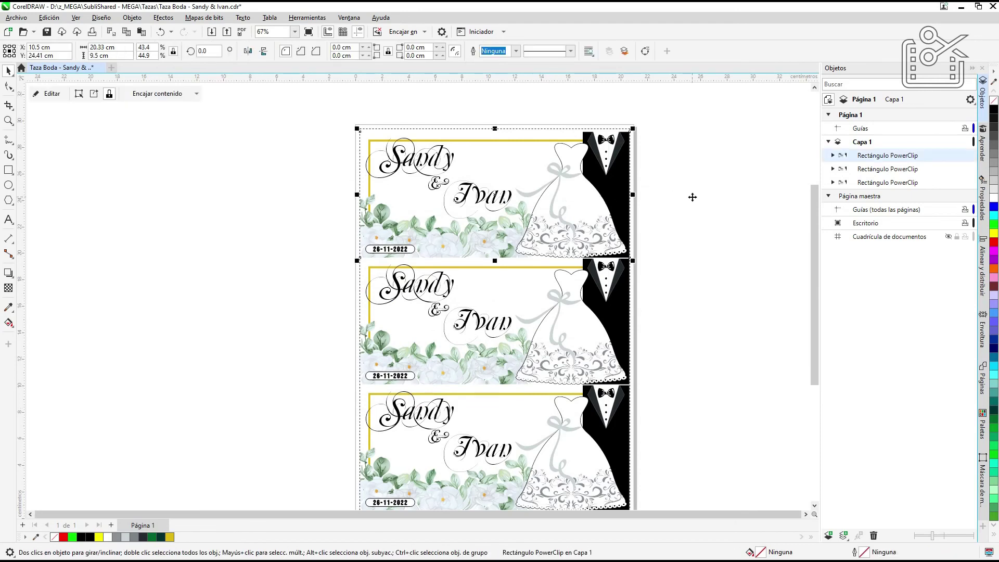